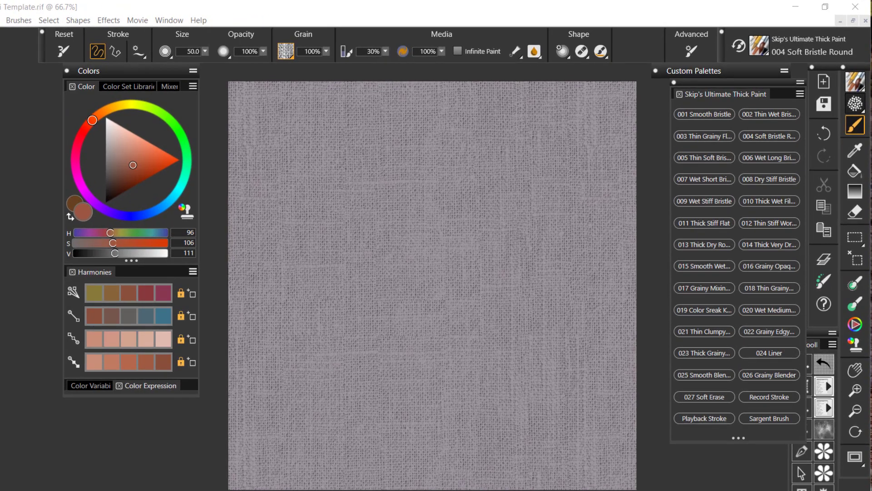
# Step: Choose 005 Thin Soft Bristle Flat from the Skip's Ultimate Thick Paint brush library
pyautogui.click(773, 48)
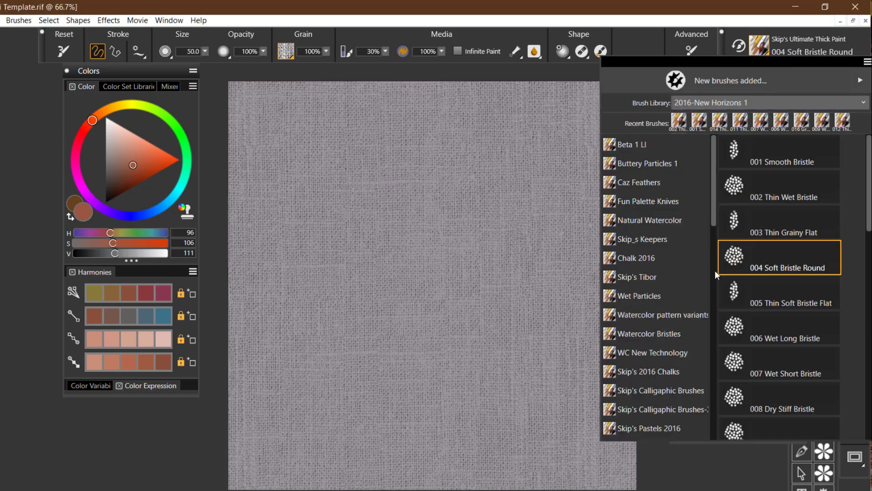
pyautogui.click(803, 299)
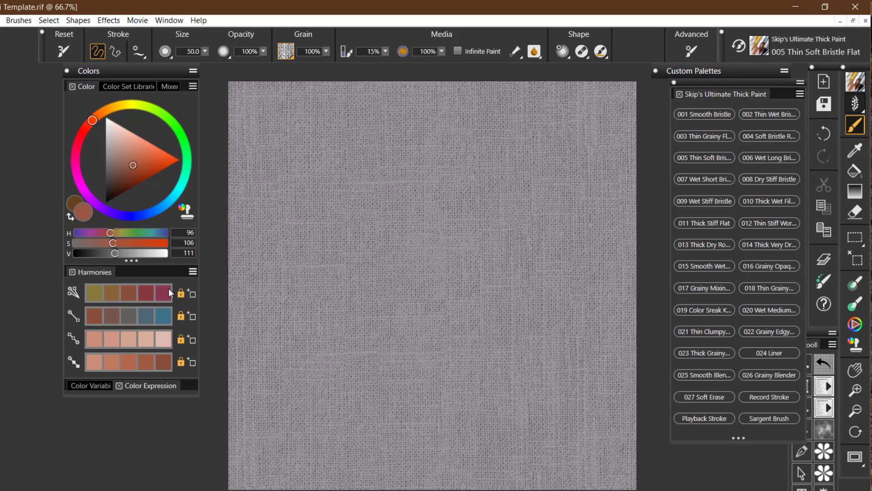
# Step: Paint an olive S-stroke in the upper left, redoing it slightly lower after an undo
pyautogui.click(93, 295)
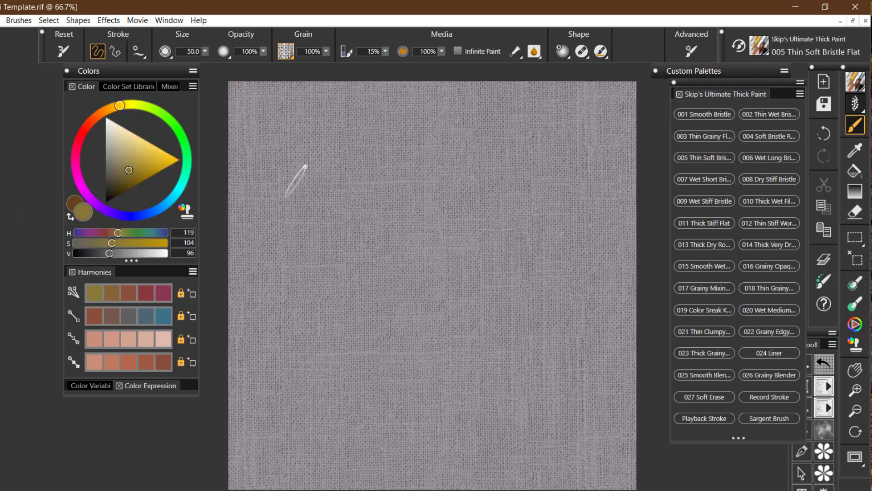
pyautogui.moveTo(329, 87); pyautogui.dragTo(342, 249)
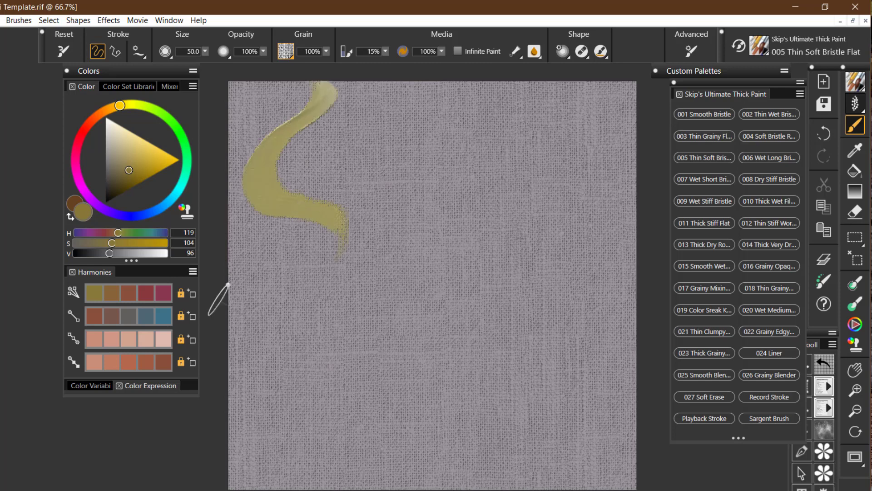
pyautogui.hotkey('ctrl', 'z')
pyautogui.moveTo(336, 114)
pyautogui.mouseDown()
pyautogui.moveTo(268, 191)
pyautogui.moveTo(354, 291)
pyautogui.mouseUp()
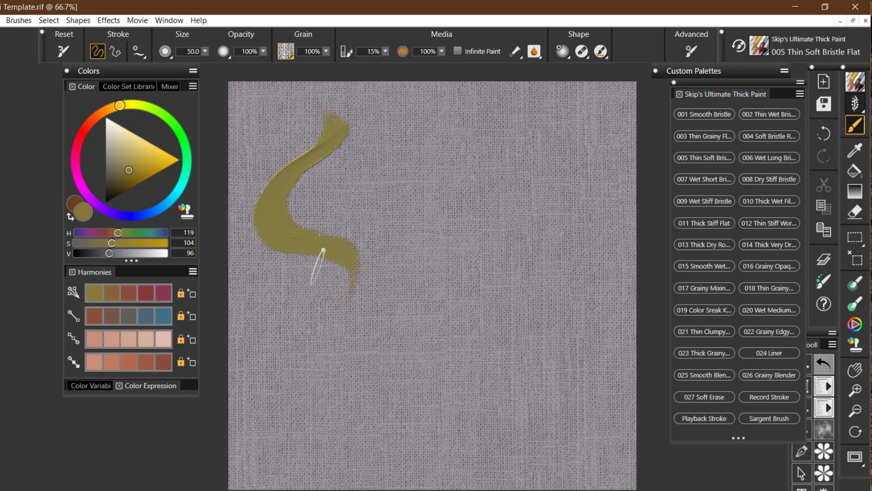
# Step: Add beige and magenta strokes beside the olive one, plus a light beige stroke left of it
pyautogui.click(165, 339)
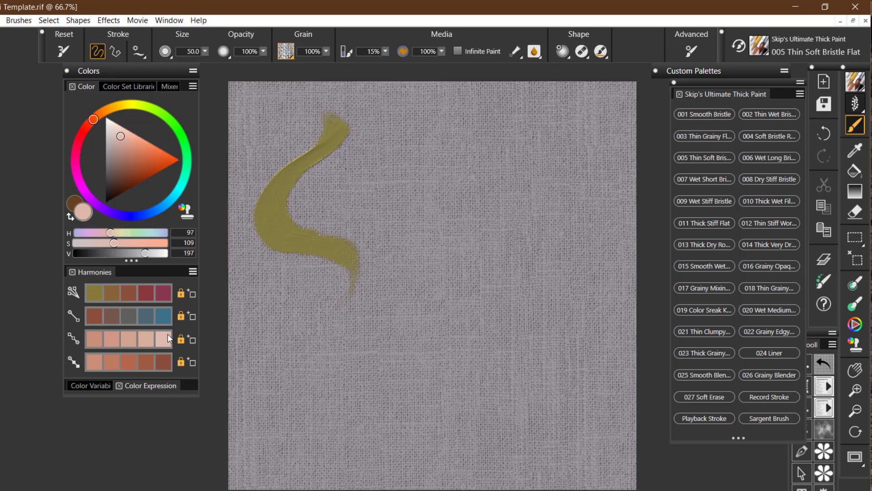
pyautogui.moveTo(370, 132); pyautogui.dragTo(344, 237)
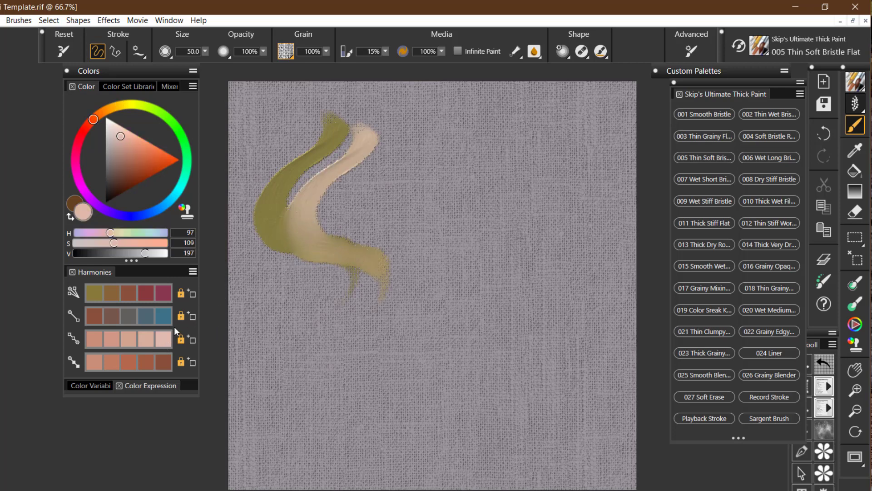
pyautogui.click(161, 294)
pyautogui.click(347, 230)
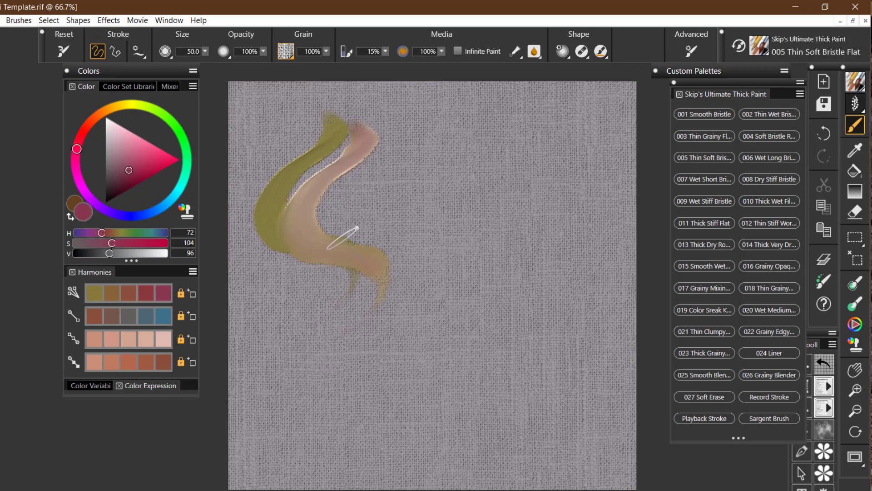
pyautogui.click(359, 234)
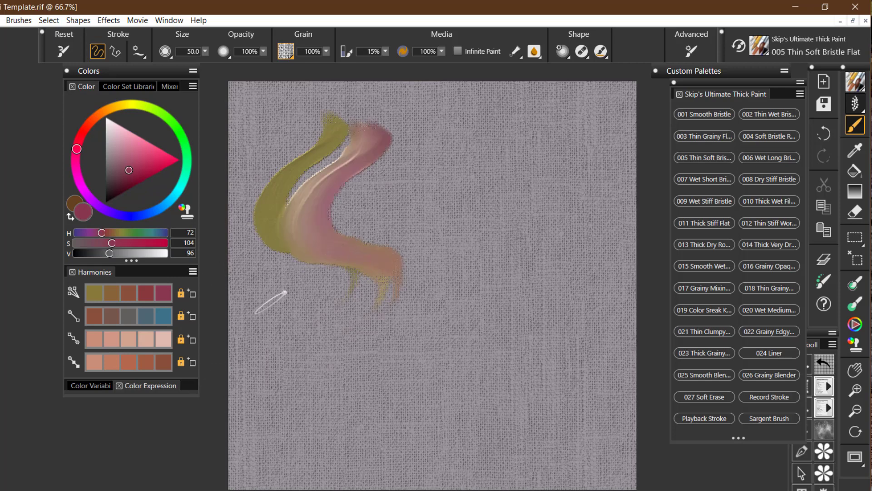
pyautogui.click(374, 239)
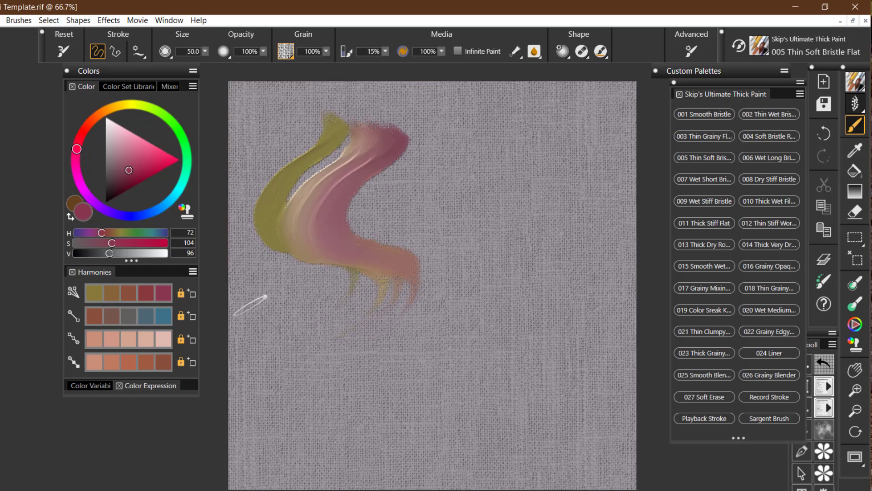
pyautogui.click(157, 339)
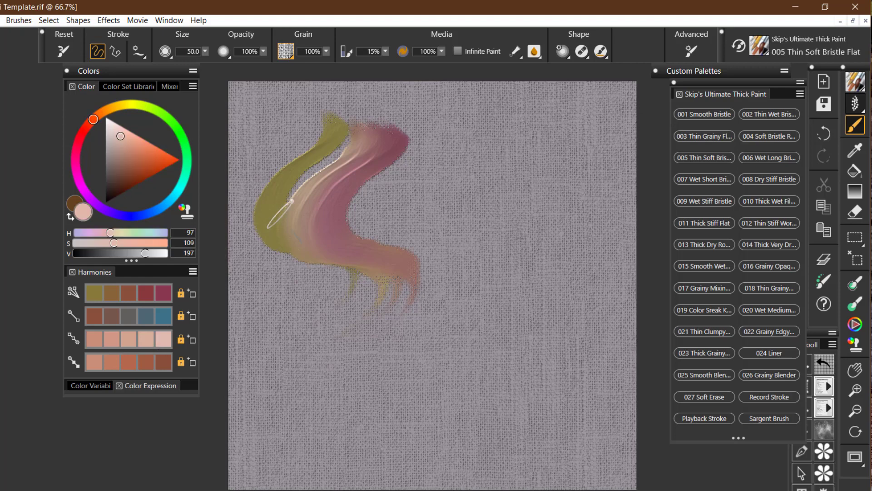
pyautogui.moveTo(312, 119); pyautogui.dragTo(240, 247)
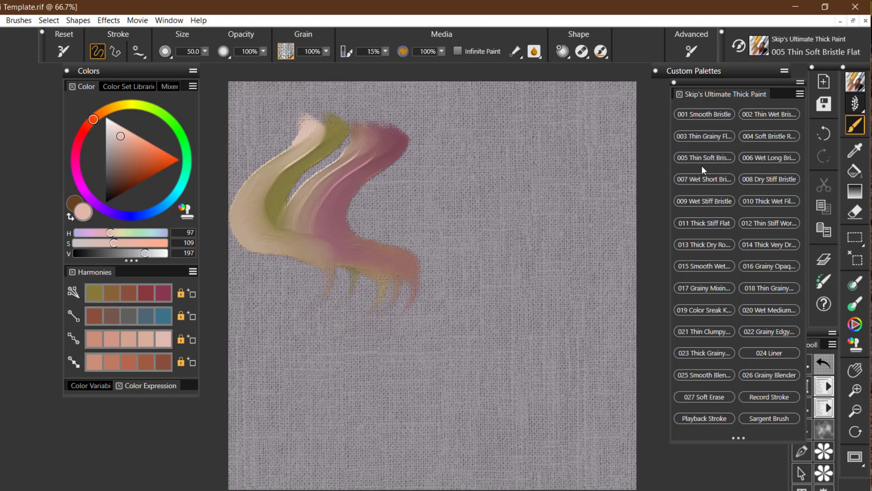
# Step: Switch to 006 Wet Long Bristle and play back pale pink and blue S-strokes on the right
pyautogui.click(757, 158)
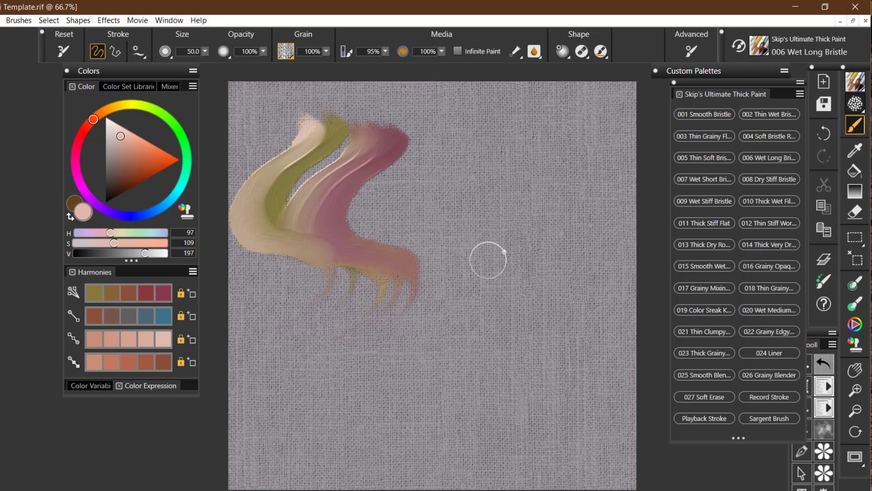
pyautogui.click(492, 255)
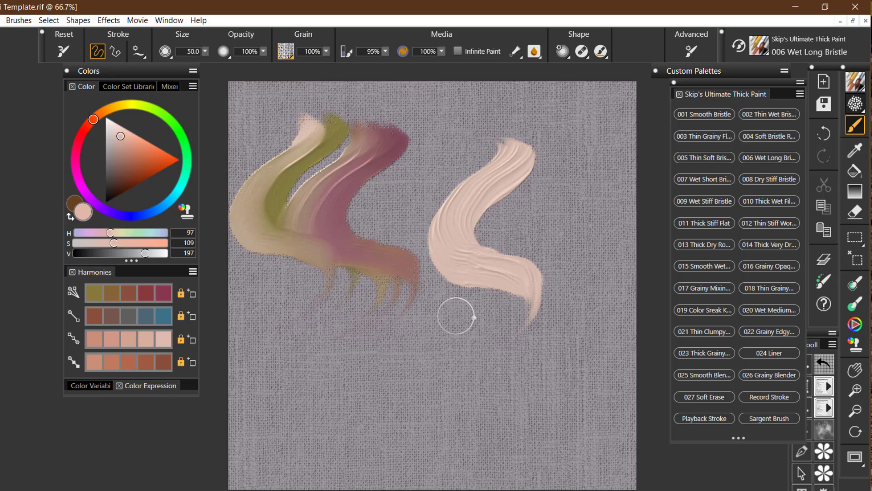
pyautogui.click(163, 315)
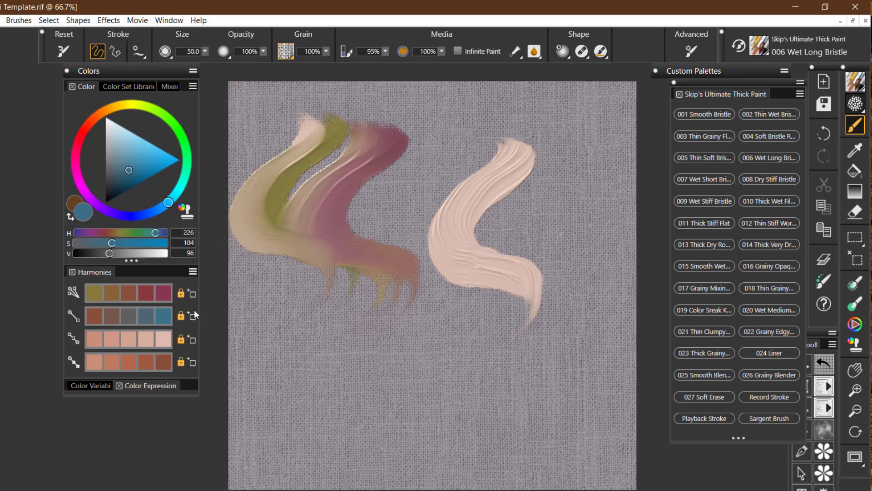
pyautogui.click(537, 273)
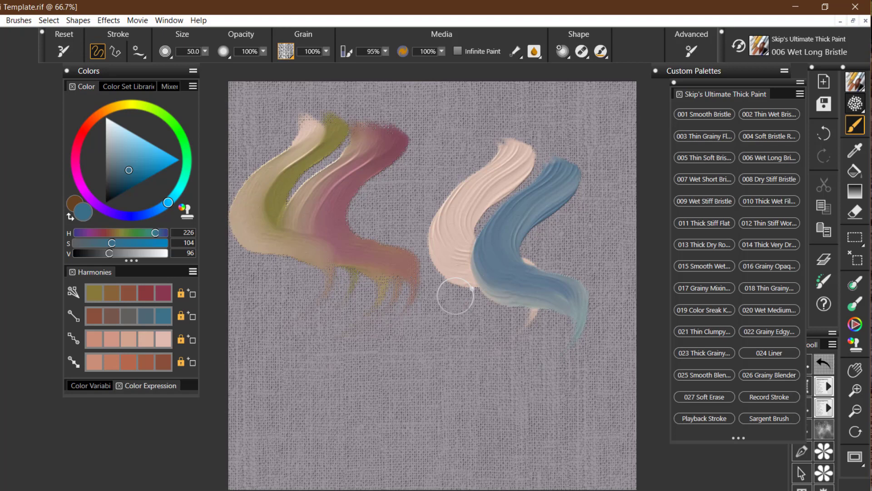
# Step: Play back red S-strokes over the cream and blue and below the left strokes
pyautogui.click(145, 293)
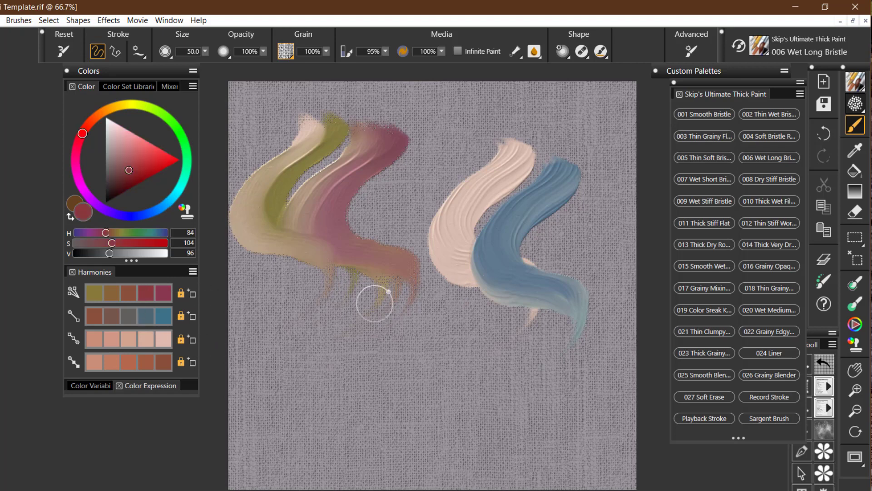
pyautogui.click(497, 296)
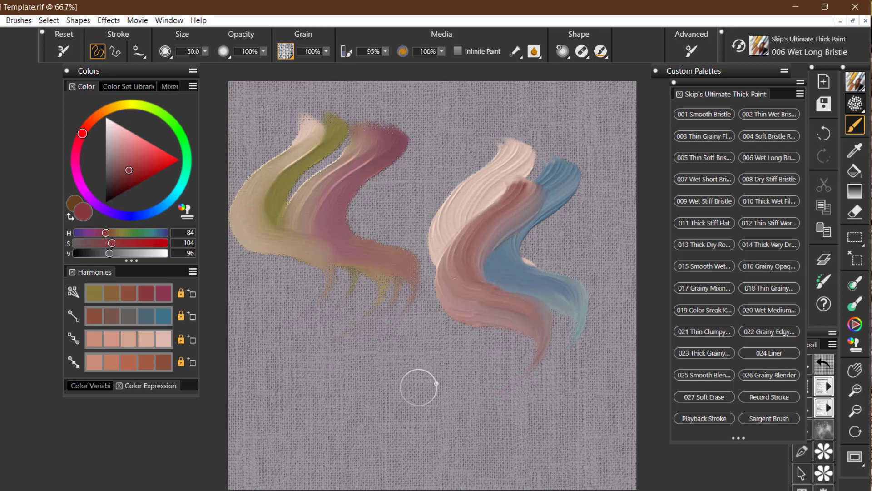
pyautogui.click(385, 403)
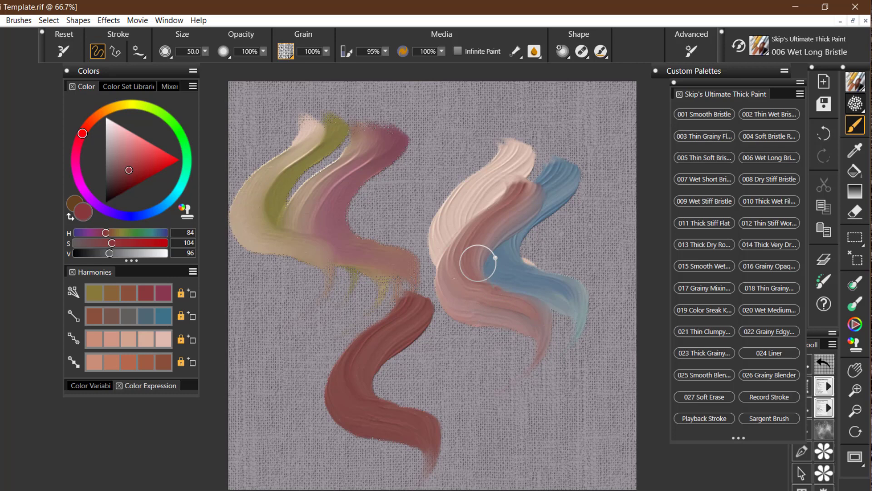
pyautogui.click(551, 269)
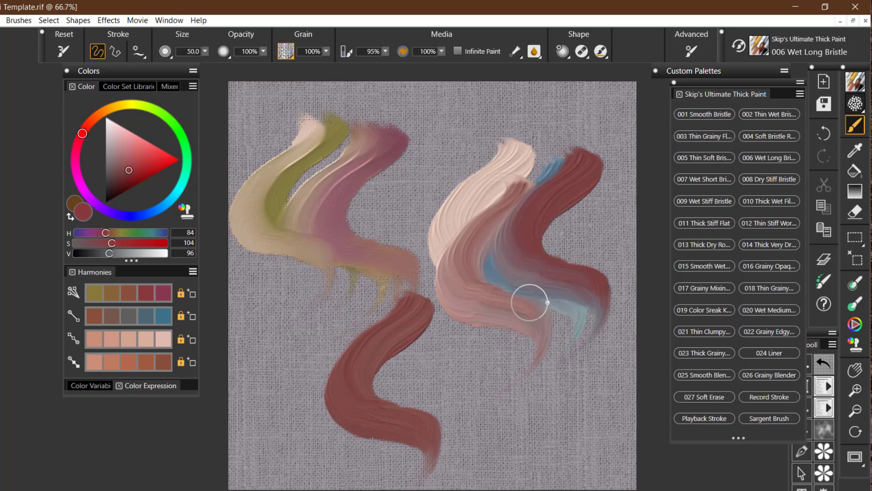
# Step: Clear the canvas with Ctrl+A and Delete, then replay the red S-stroke
pyautogui.hotkey('ctrl', 'a')
pyautogui.press('Delete')
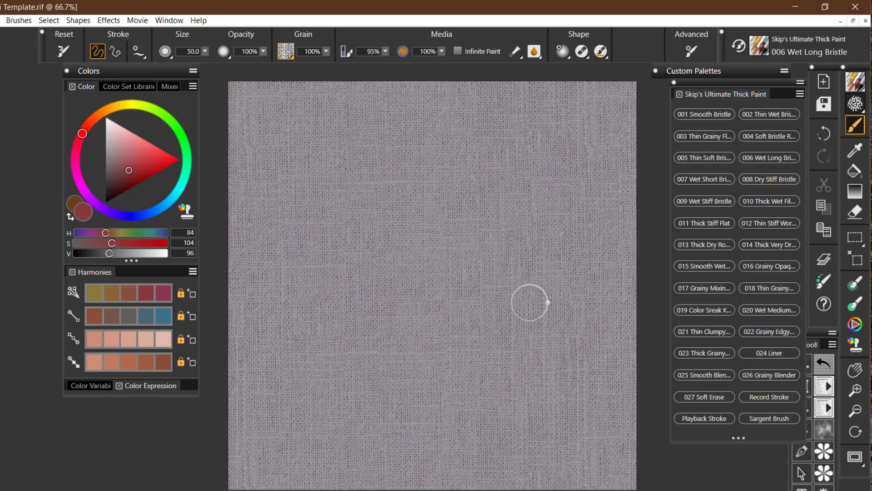
pyautogui.hotkey('ctrl', 'z')
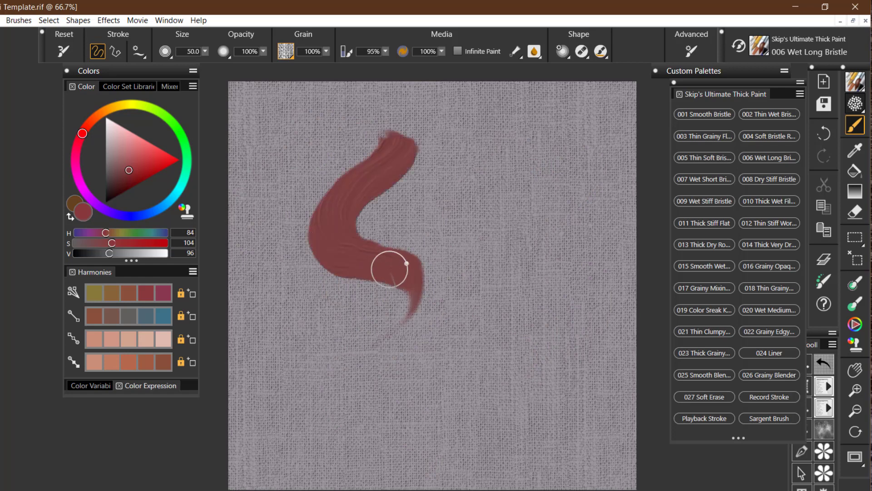
# Step: Paint blue and pale pink wet S-strokes beside the red one so they blend
pyautogui.click(161, 317)
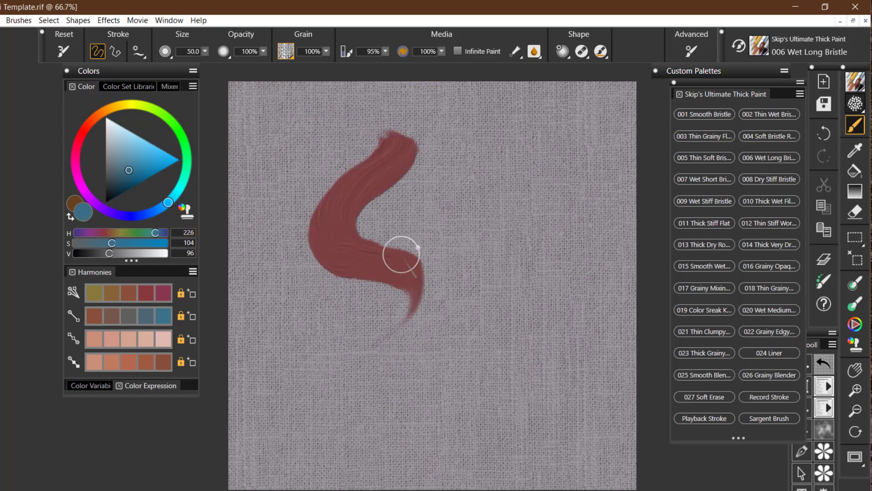
pyautogui.moveTo(434, 145); pyautogui.dragTo(439, 330)
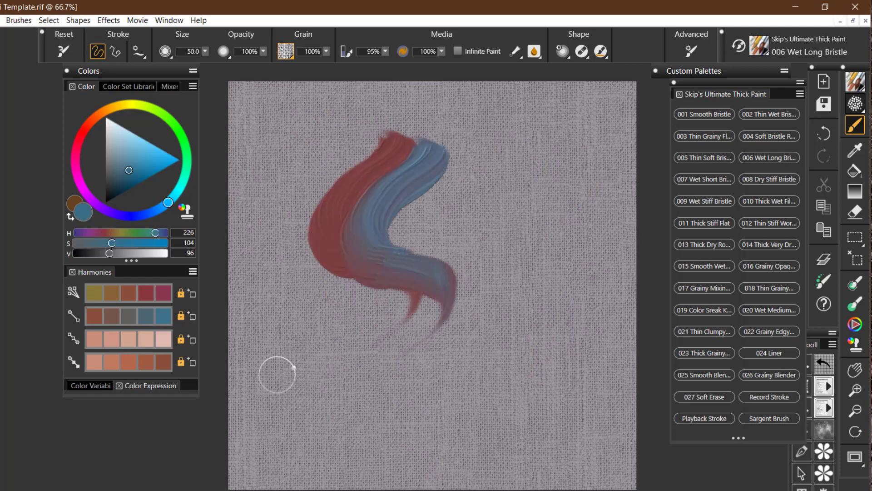
pyautogui.click(165, 340)
pyautogui.click(438, 255)
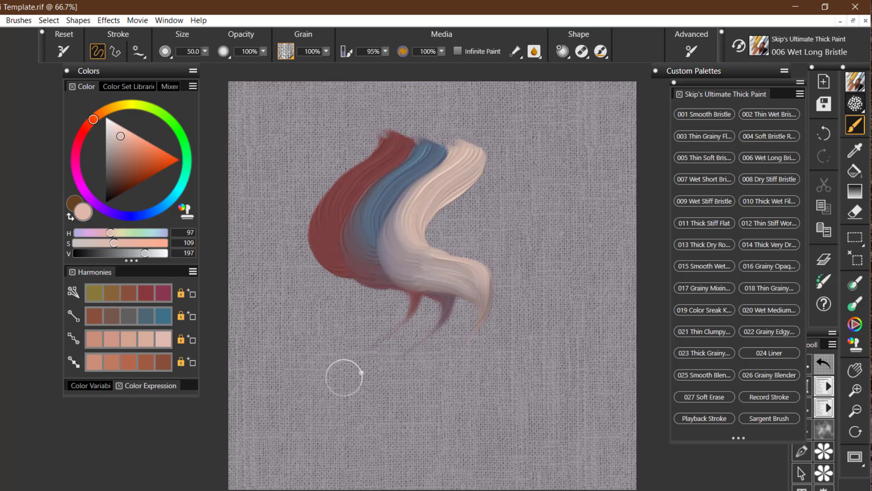
# Step: Select 007 Wet Short Bristle and paint a peach S-stroke right of the existing strokes
pyautogui.click(714, 179)
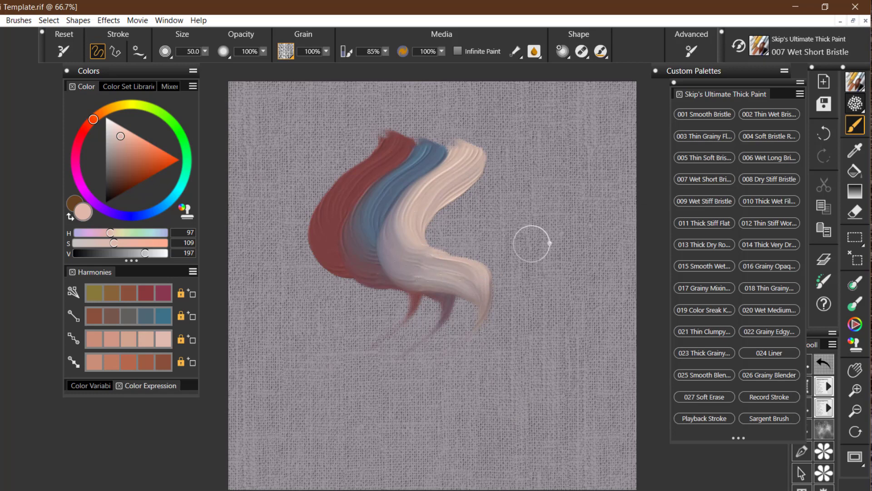
pyautogui.moveTo(557, 139); pyautogui.dragTo(570, 289)
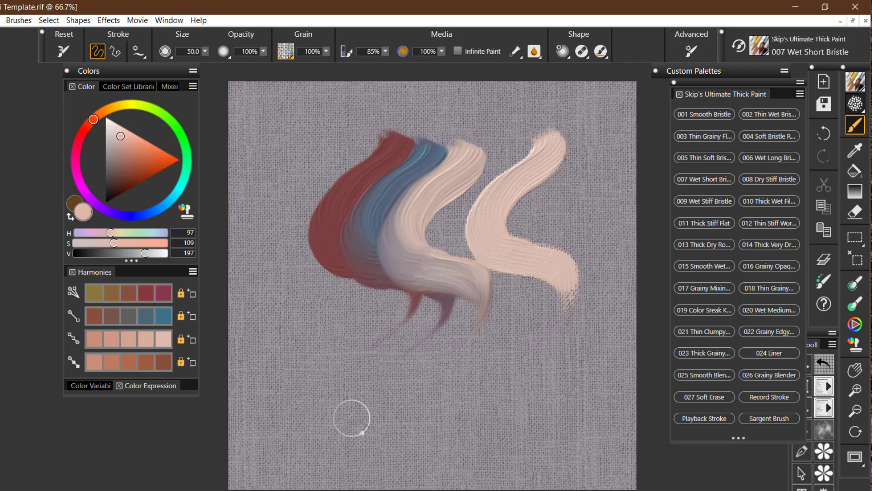
# Step: Clear the canvas and paint overlapping magenta, blue and peach wet S-strokes
pyautogui.hotkey('ctrl', 'a')
pyautogui.press('Delete')
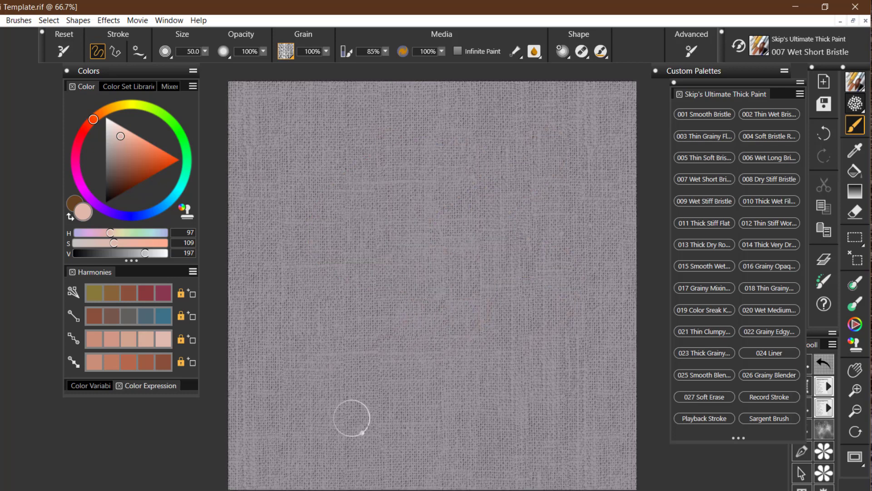
pyautogui.click(166, 289)
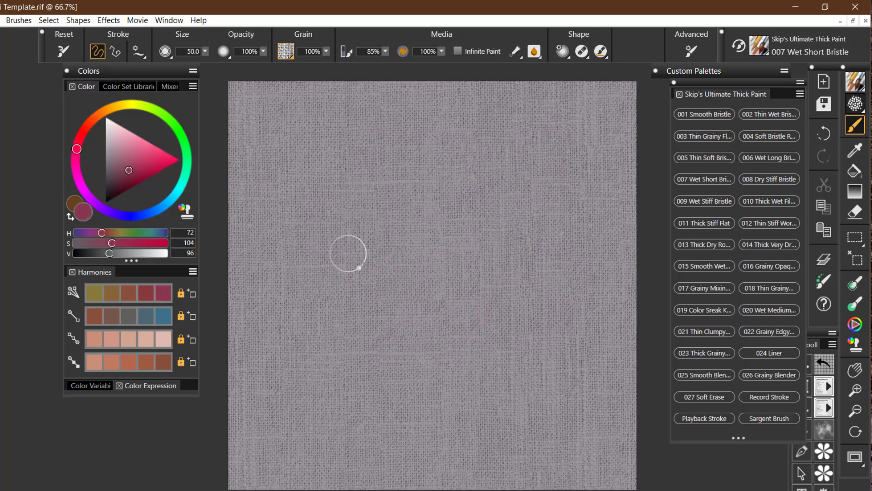
pyautogui.moveTo(377, 145); pyautogui.dragTo(382, 327)
pyautogui.click(163, 315)
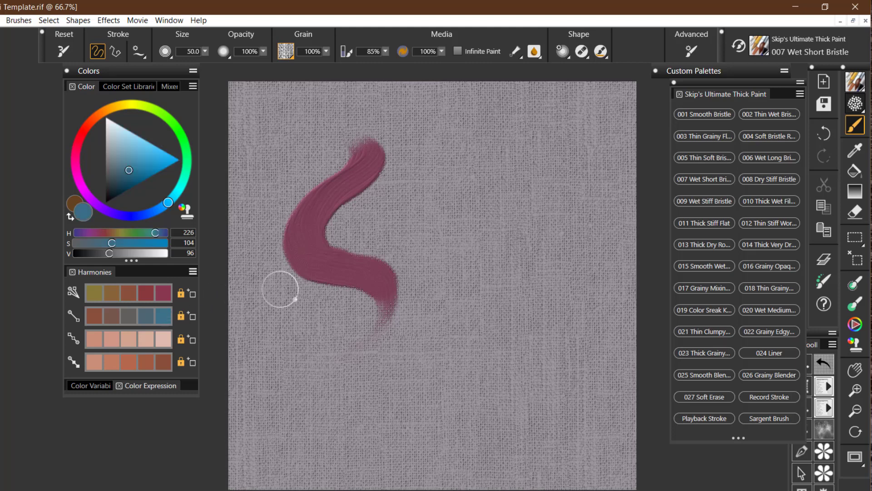
pyautogui.click(380, 259)
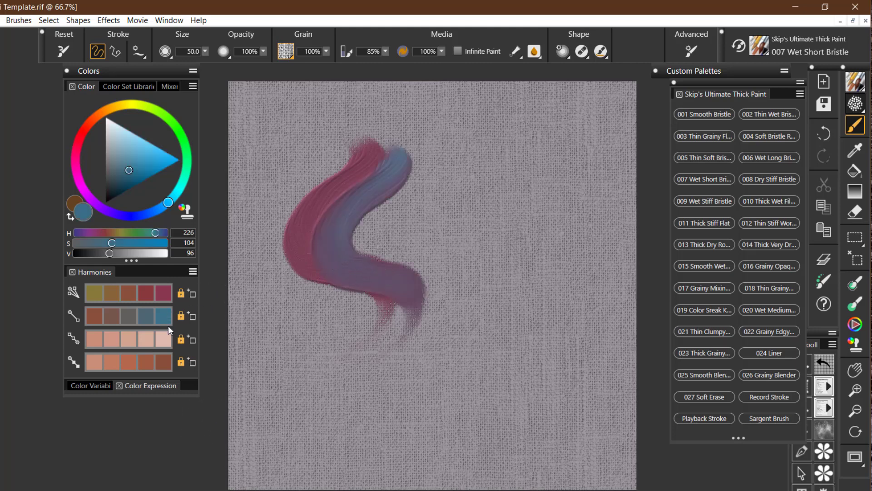
pyautogui.click(167, 338)
pyautogui.click(400, 262)
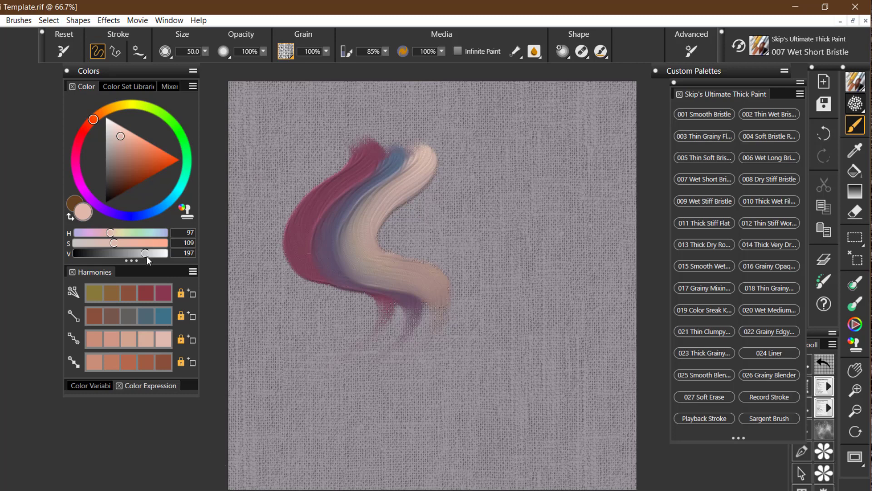
# Step: Lay near-white and blue strokes over the S-shape, then select 008 Dry Stiff Bristle
pyautogui.moveTo(146, 256); pyautogui.dragTo(159, 255)
pyautogui.click(356, 234)
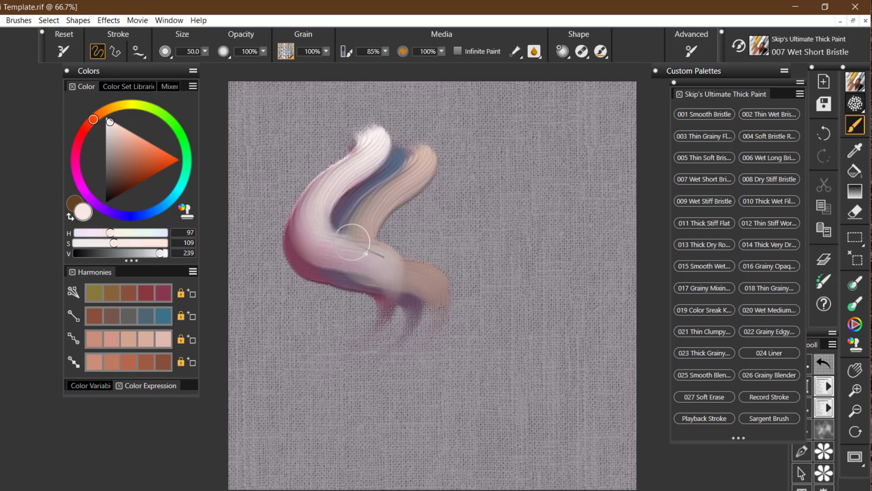
pyautogui.click(390, 247)
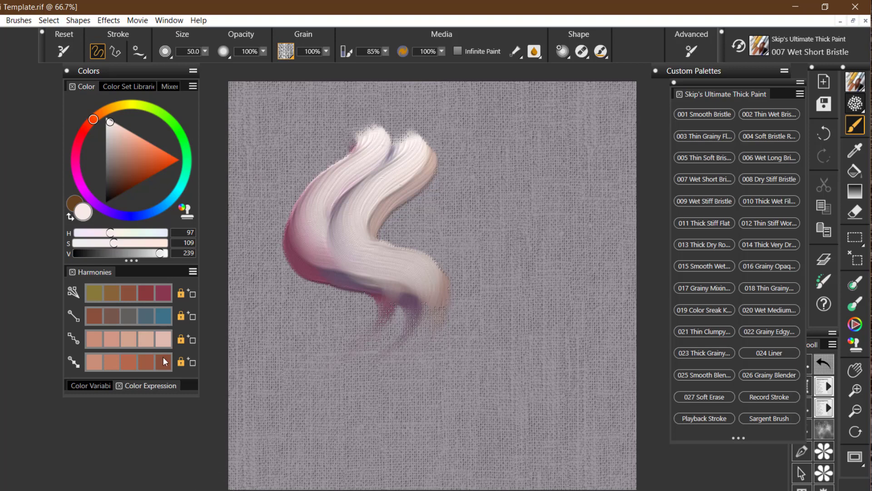
pyautogui.click(160, 317)
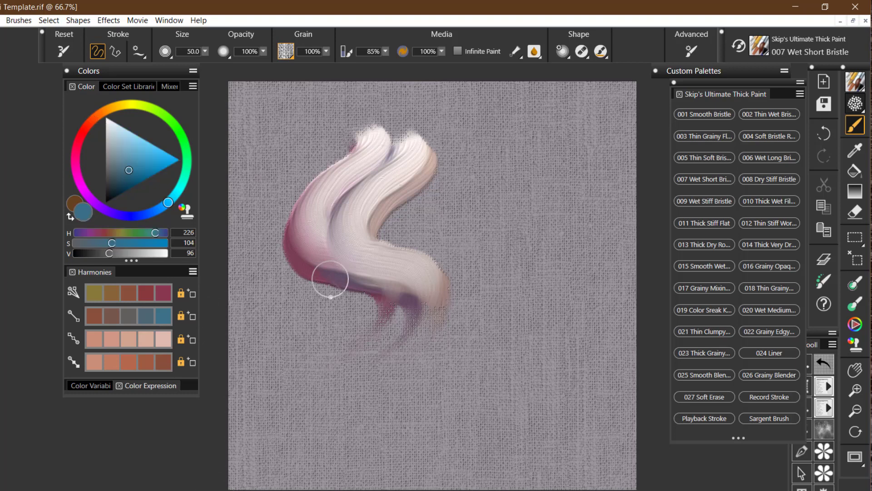
pyautogui.click(330, 286)
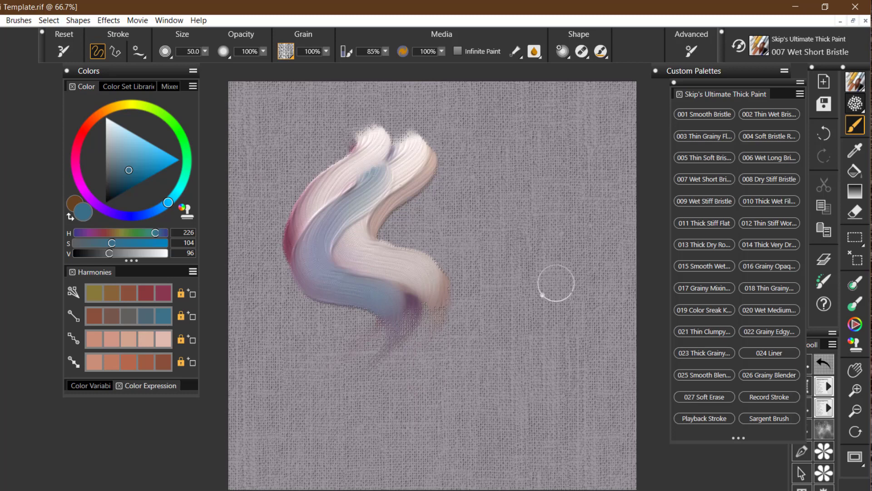
pyautogui.click(773, 179)
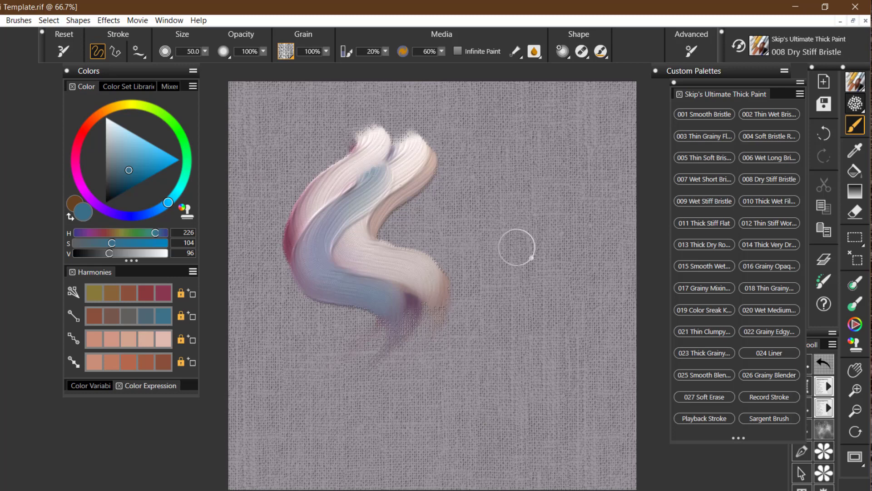
# Step: Paint dry blue and crimson strokes to the right of the S-shape
pyautogui.moveTo(500, 247); pyautogui.dragTo(547, 146)
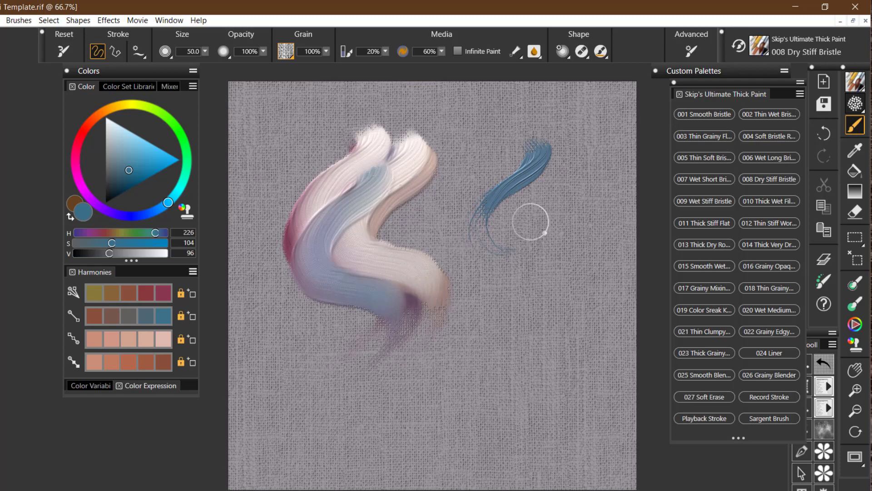
pyautogui.click(166, 292)
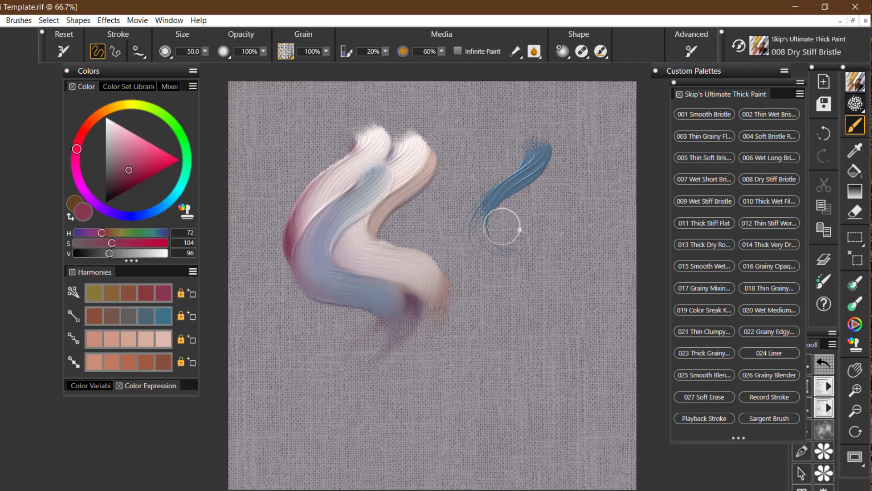
pyautogui.moveTo(491, 204); pyautogui.dragTo(564, 102)
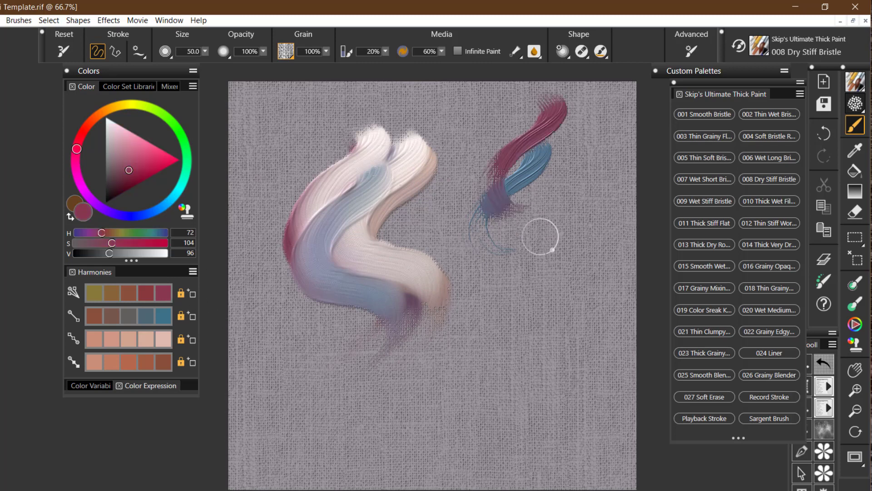
pyautogui.hotkey('ctrl', 'z')
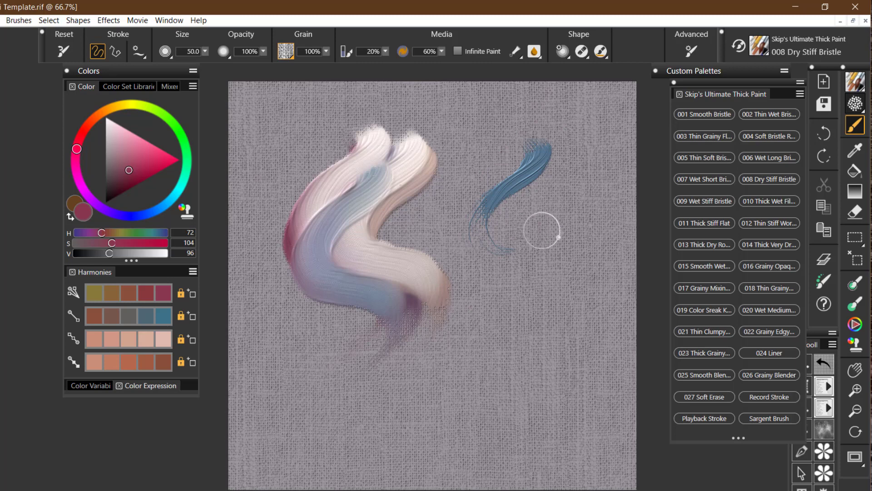
pyautogui.hotkey('ctrl', 'y')
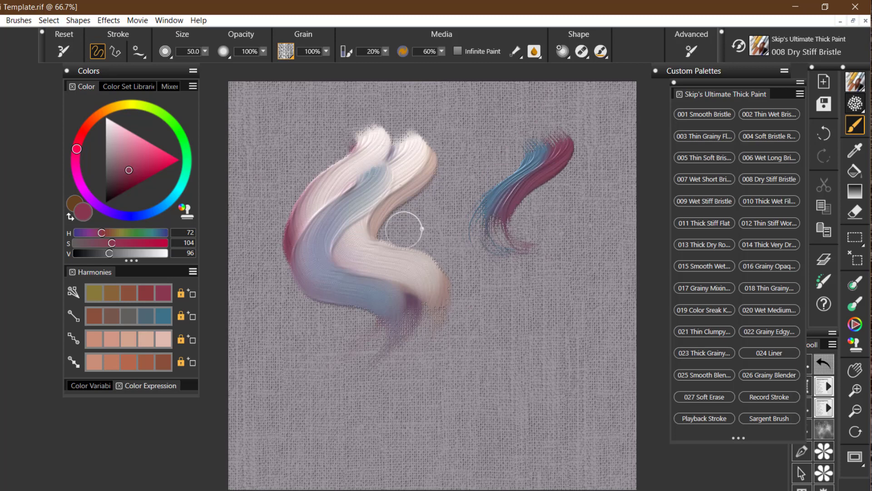
# Step: Streak crimson dry bristle through the S-shaped strokes
pyautogui.moveTo(381, 136); pyautogui.dragTo(406, 238)
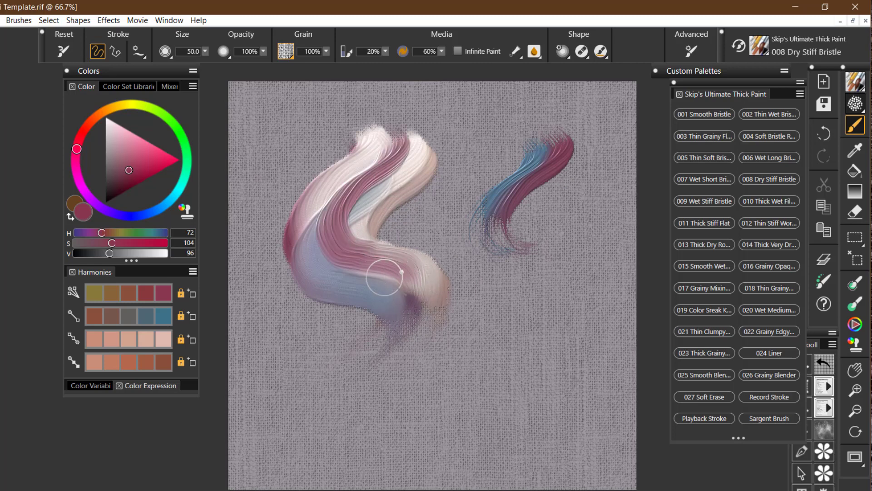
pyautogui.hotkey('ctrl', 'z')
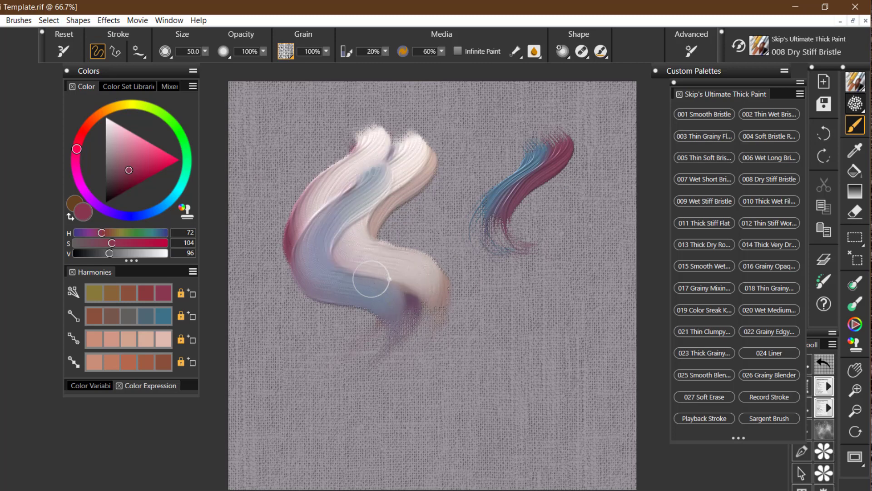
pyautogui.hotkey('ctrl', 'y')
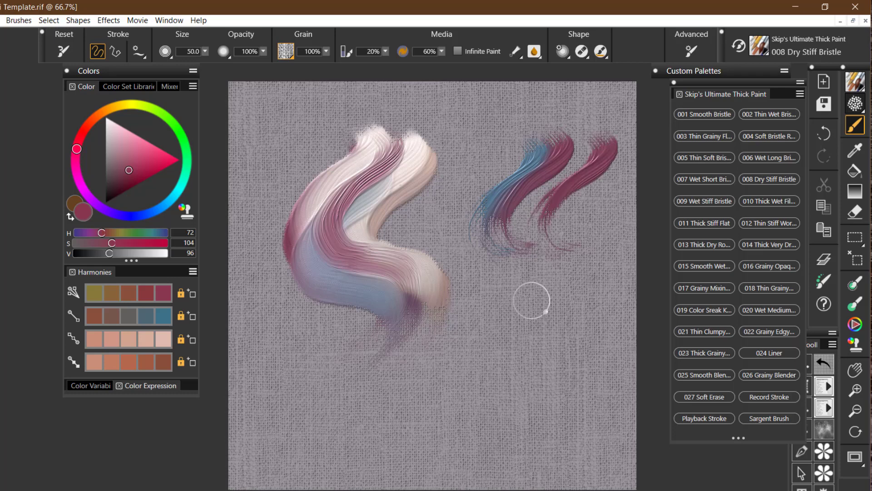
# Step: Replay the recorded stroke several times in light peach over the right-hand strokes and between groups
pyautogui.click(164, 336)
pyautogui.click(574, 220)
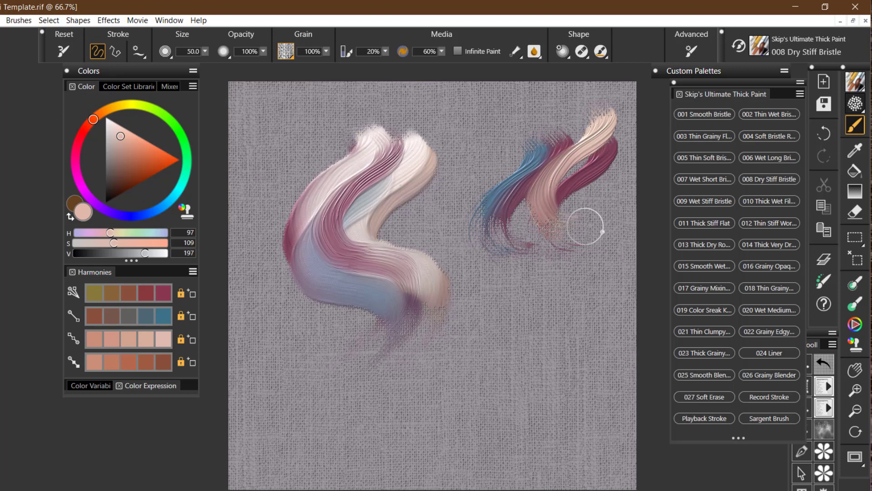
pyautogui.hotkey('ctrl', 'z')
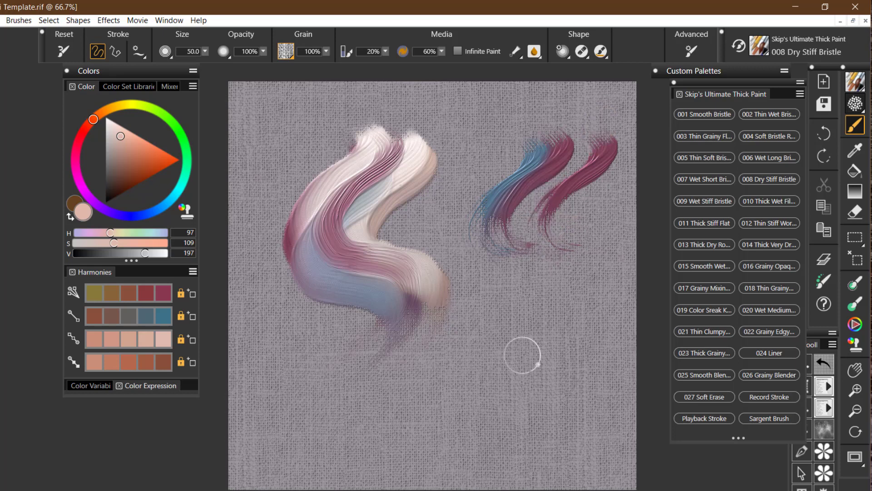
pyautogui.hotkey('ctrl', 'y')
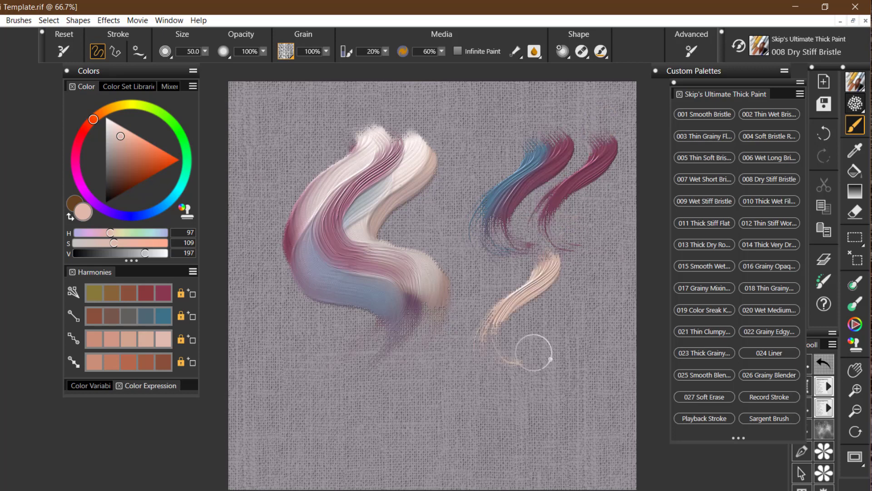
pyautogui.click(548, 224)
pyautogui.click(569, 233)
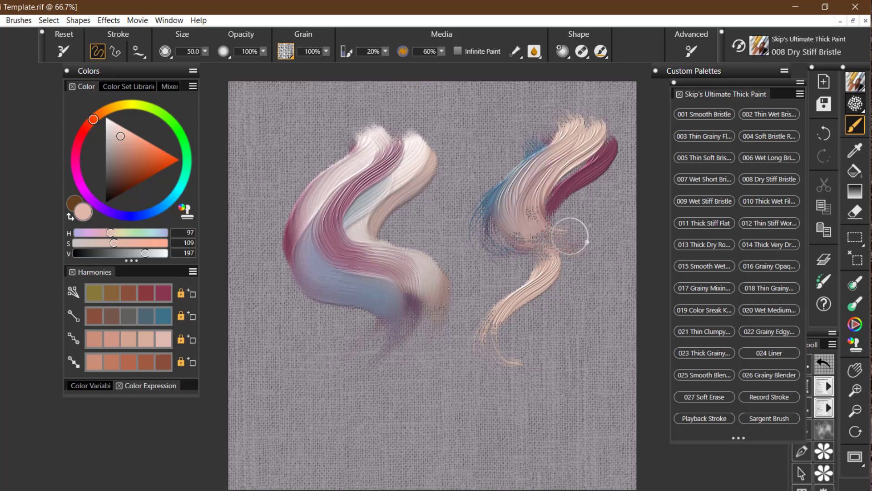
pyautogui.click(569, 232)
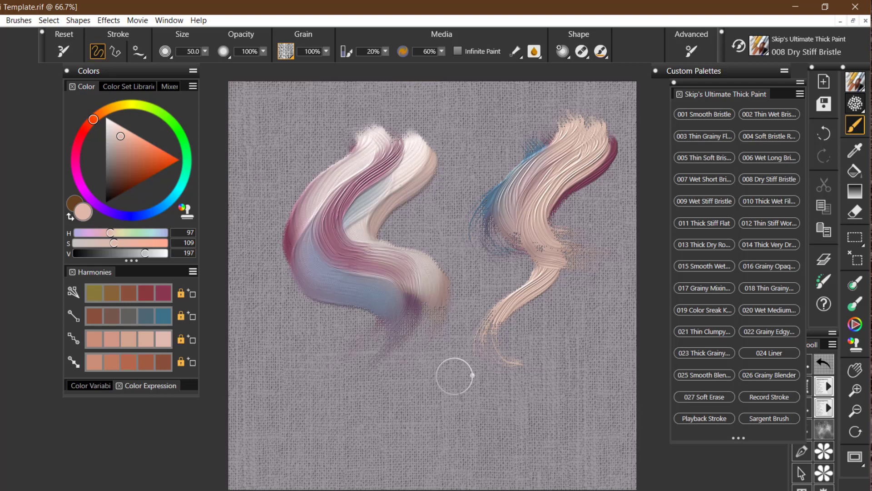
pyautogui.click(442, 402)
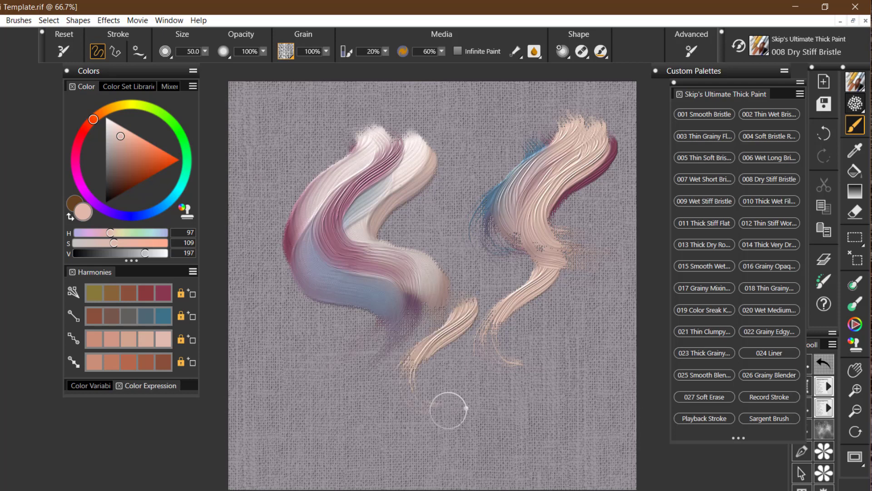
# Step: Replay the stroke in dark red-brown, extending a brown strand down-left beneath the swirl
pyautogui.click(158, 361)
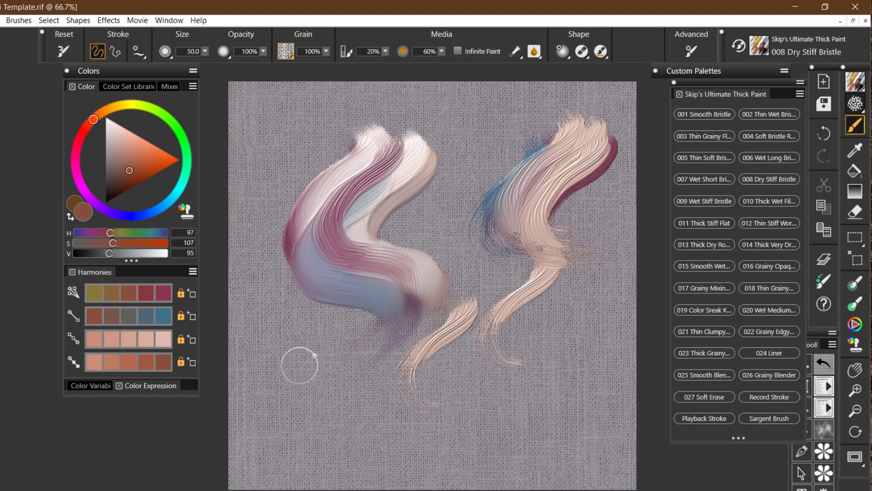
pyautogui.click(430, 379)
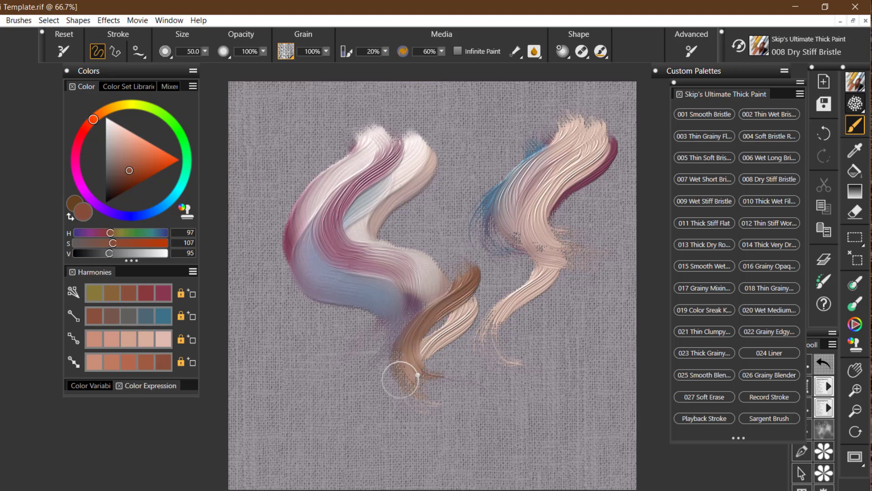
pyautogui.click(391, 400)
pyautogui.click(370, 425)
pyautogui.click(352, 436)
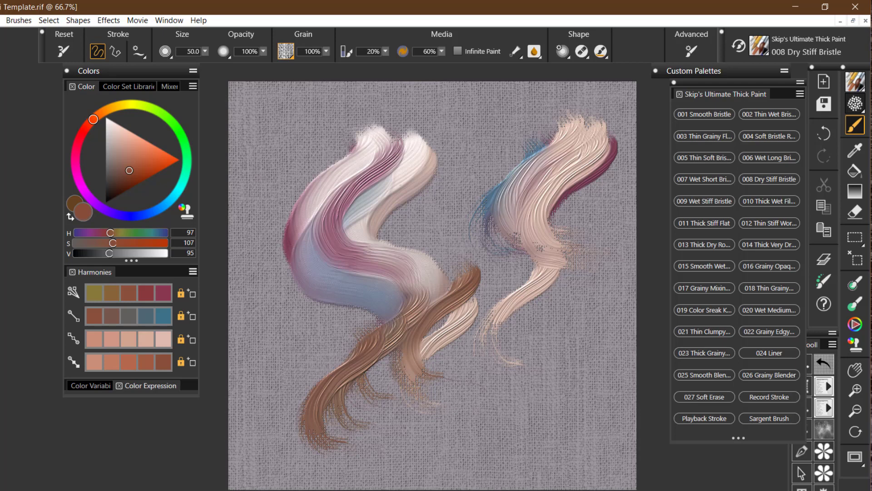
pyautogui.press('Delete')
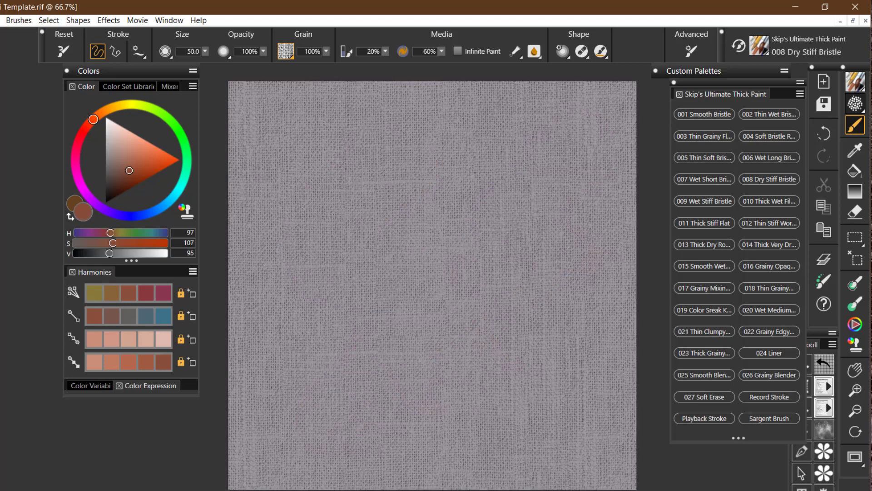